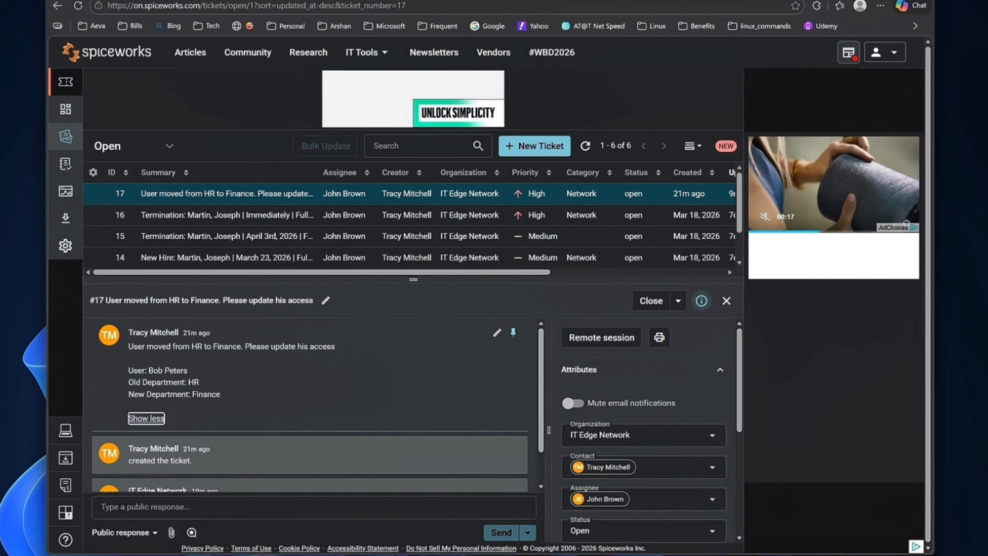
On the server, open the Properties dialog of the transferring user's account in the Accounts OU.
mouse_move(642, 555)
click(690, 543)
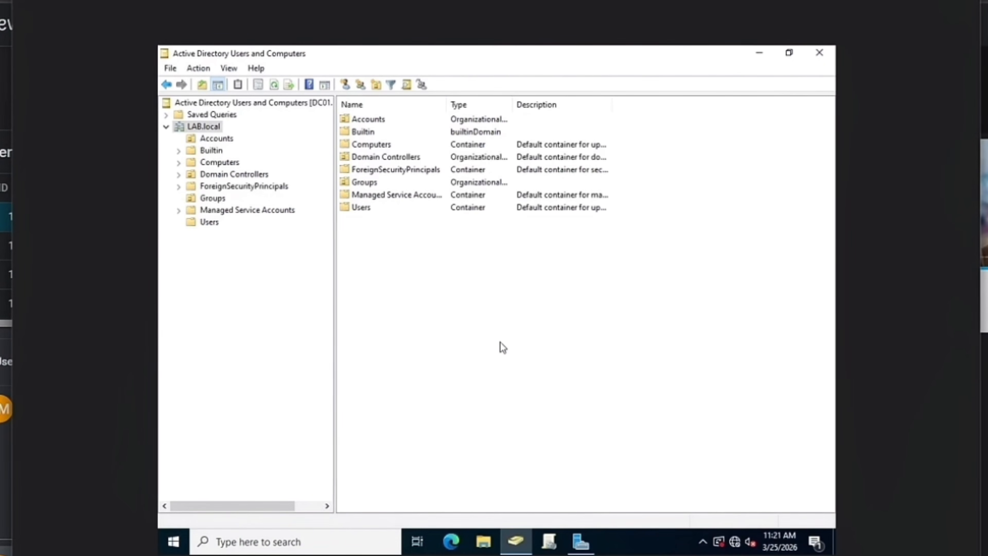
click(225, 139)
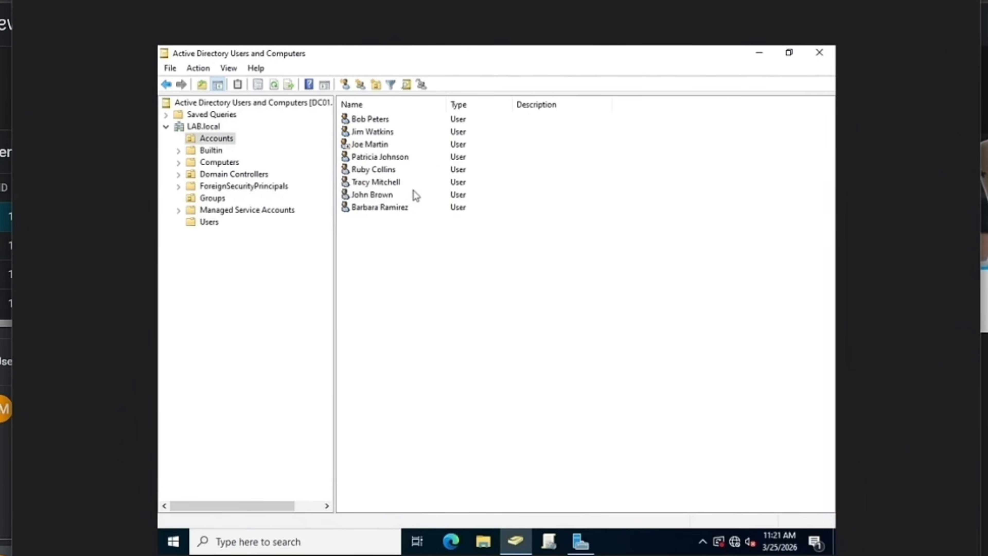
click(378, 119)
right_click(378, 120)
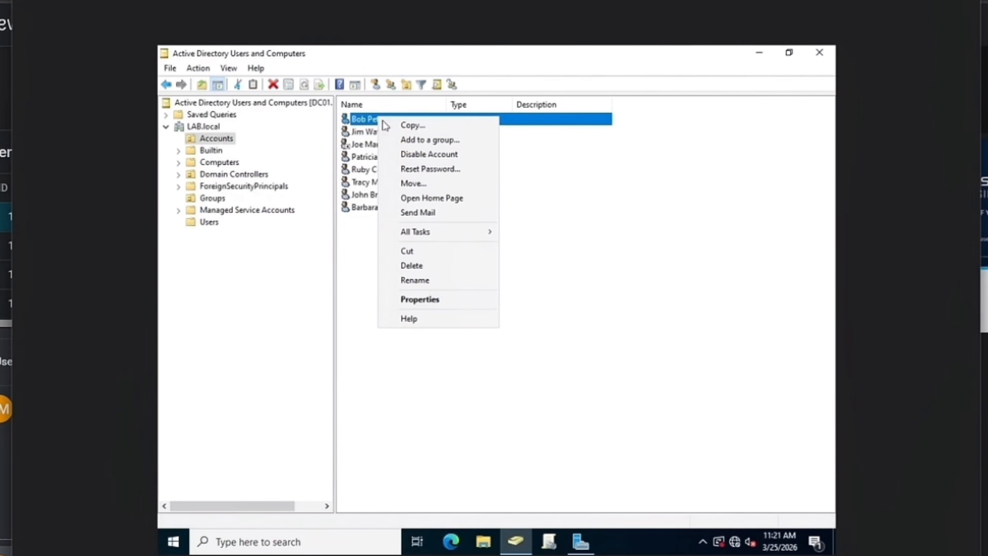
click(419, 299)
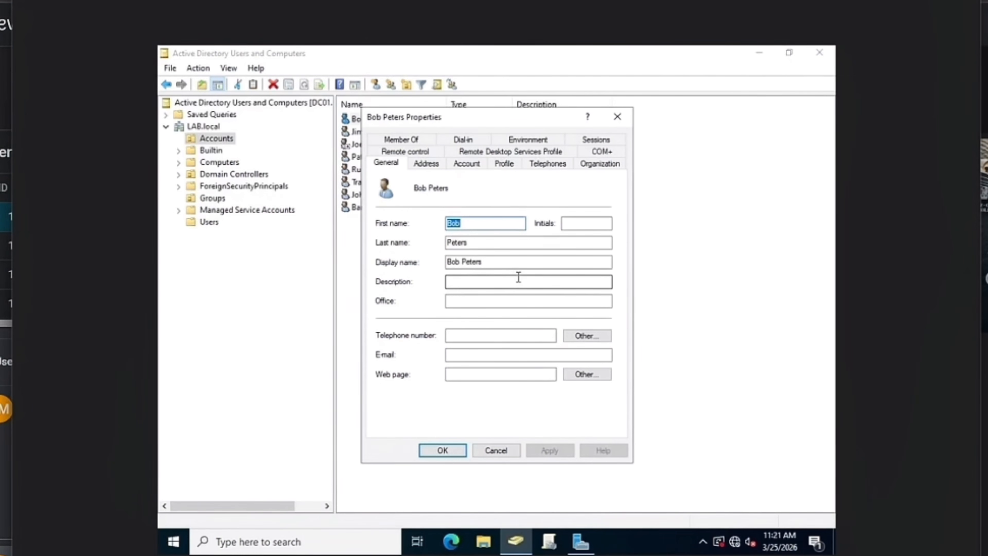
Remove the HR group from the user's Member Of list, confirm, and apply.
click(394, 139)
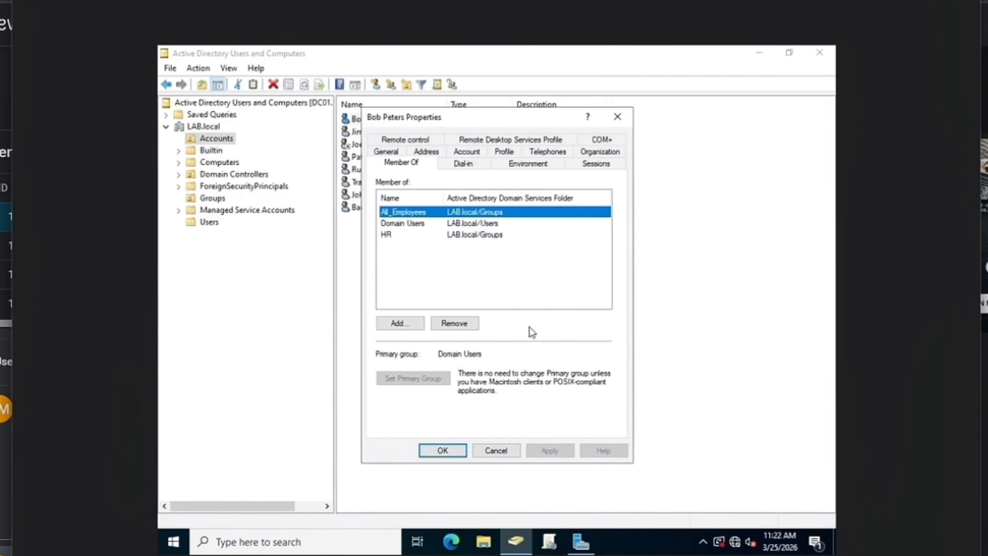
click(394, 234)
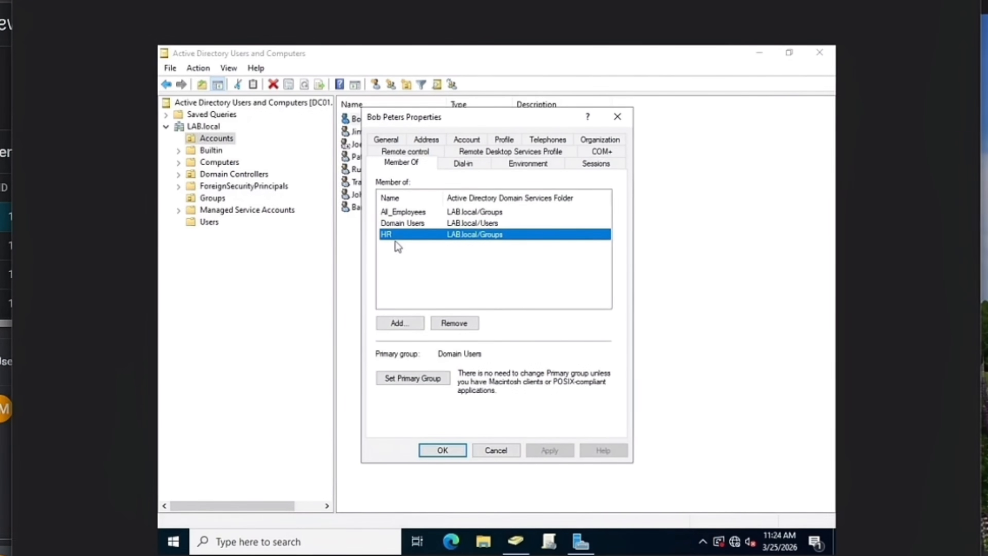
click(456, 325)
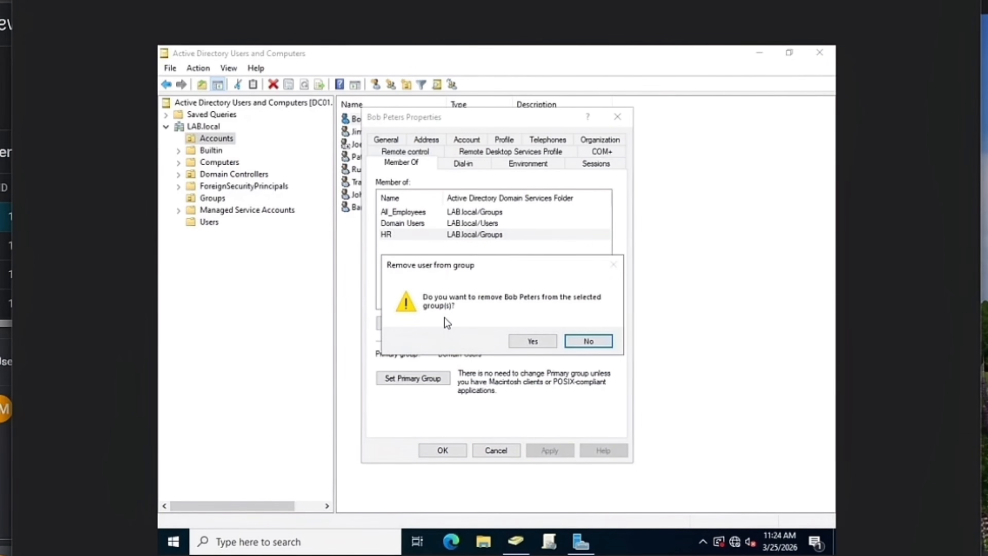
click(532, 341)
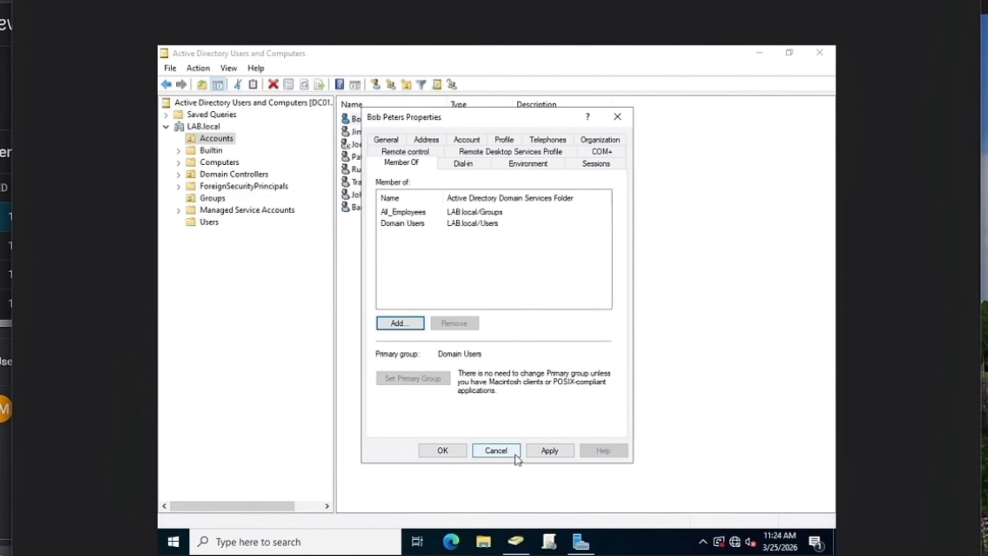
click(549, 451)
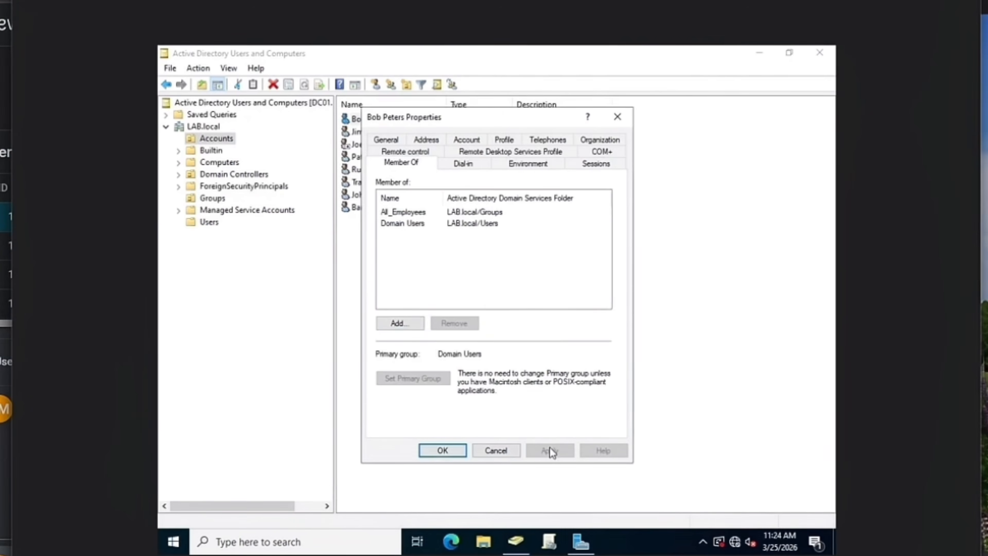
click(442, 450)
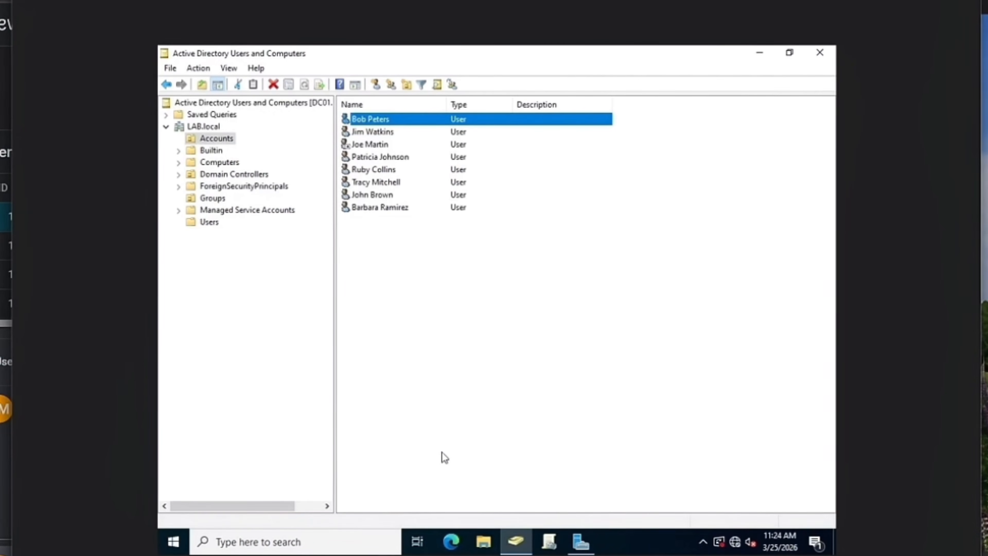
Add the 'finance' group, resolved with Check Names, to the user's memberships and apply it.
double_click(374, 118)
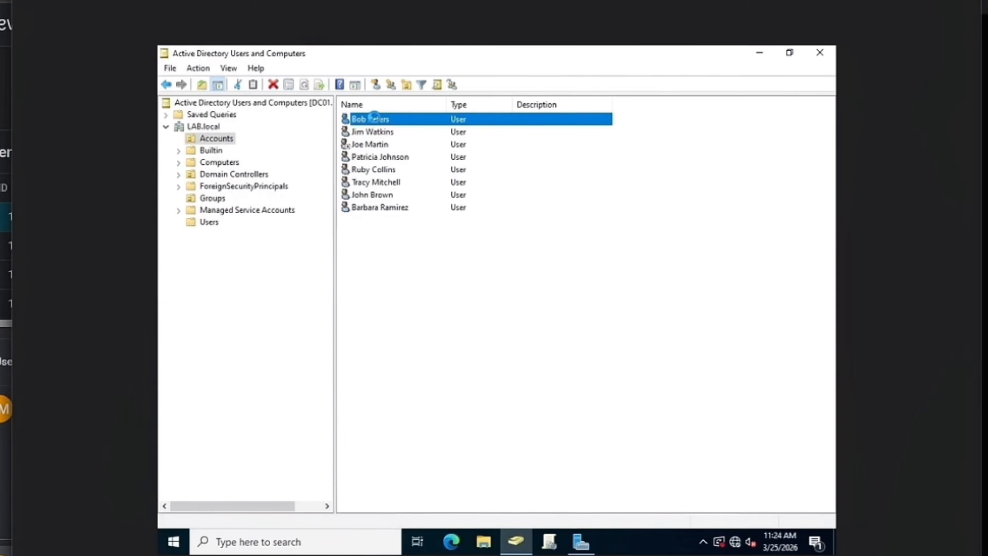
click(389, 141)
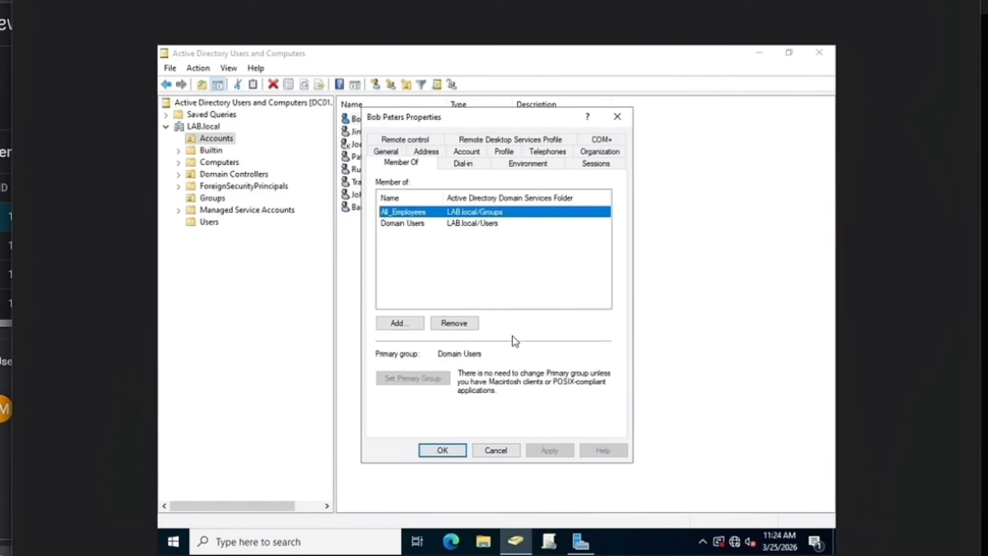
click(399, 323)
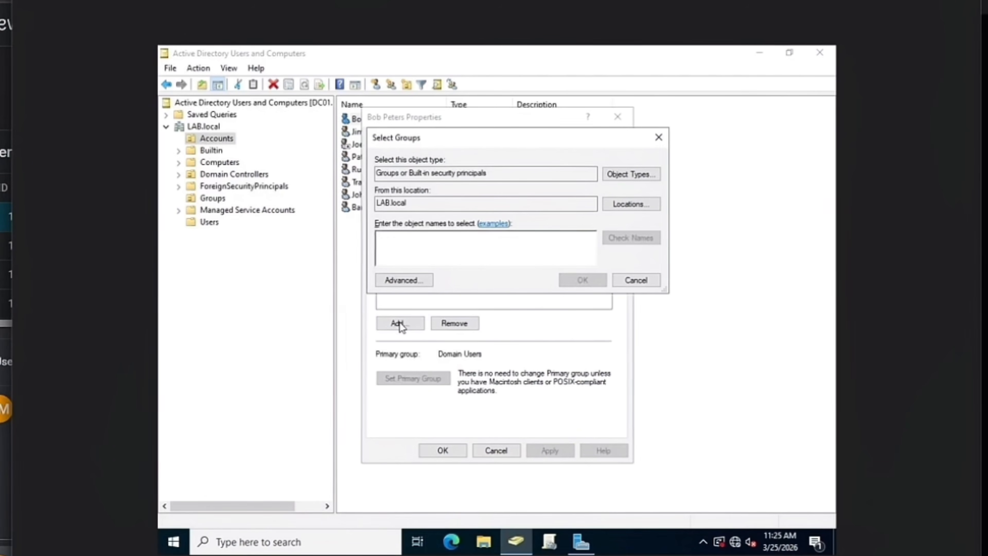
text(finance)
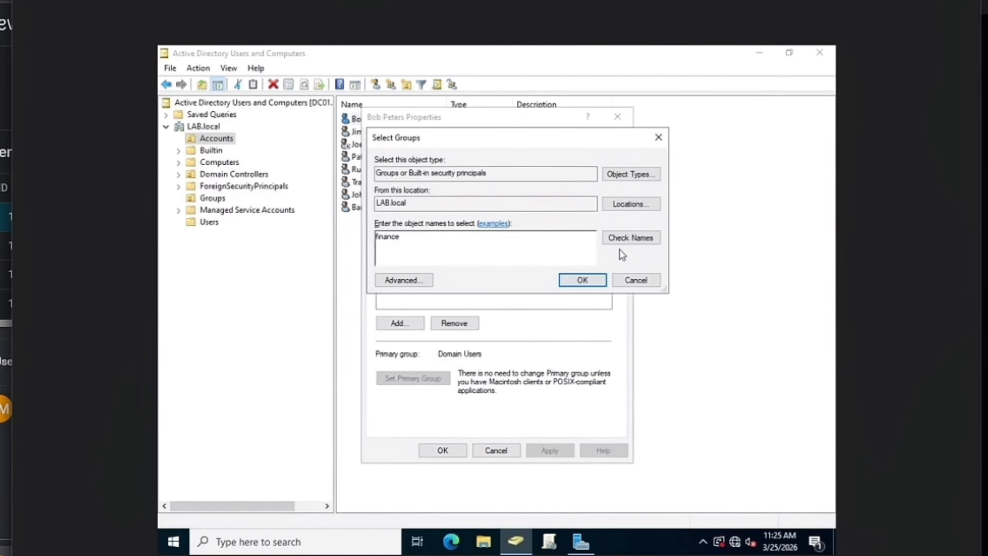
click(641, 238)
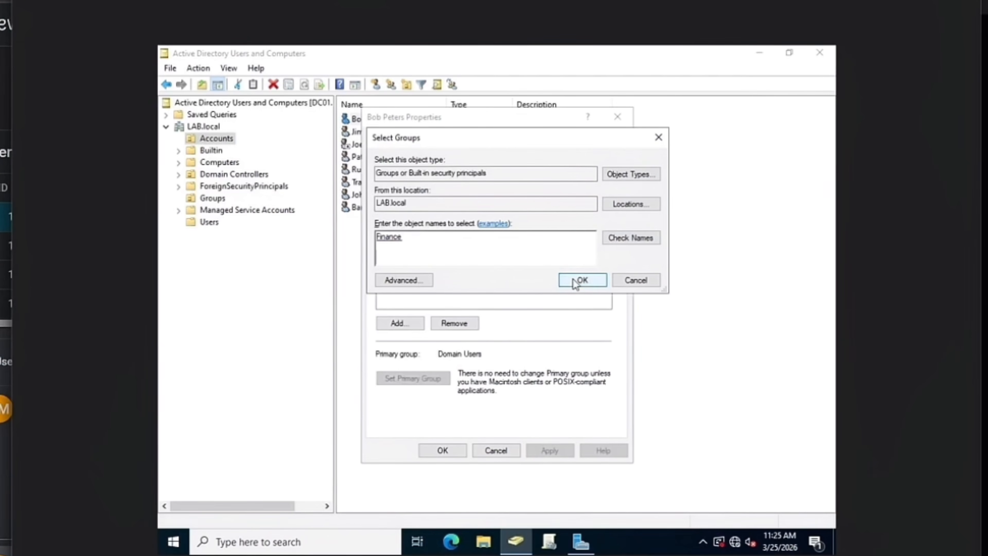
click(582, 280)
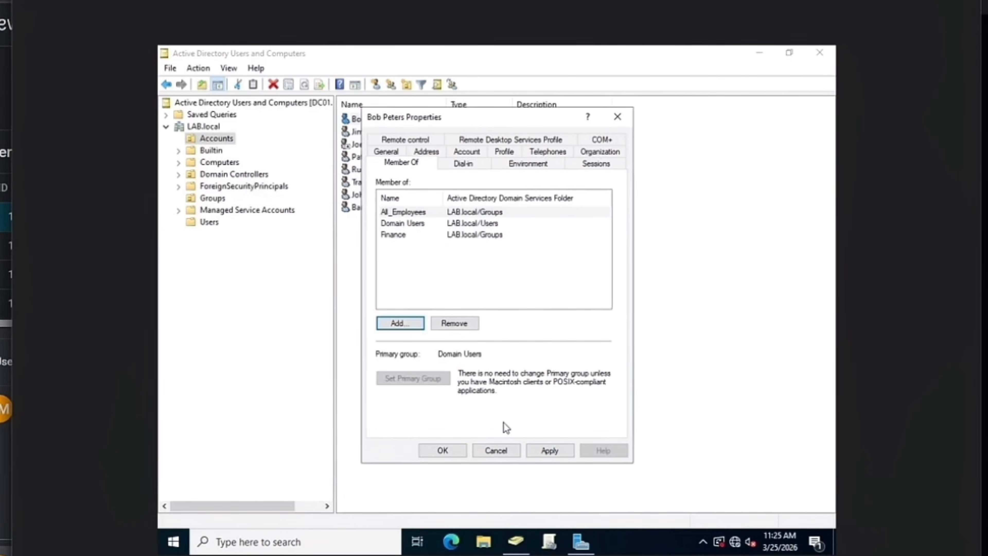
click(539, 450)
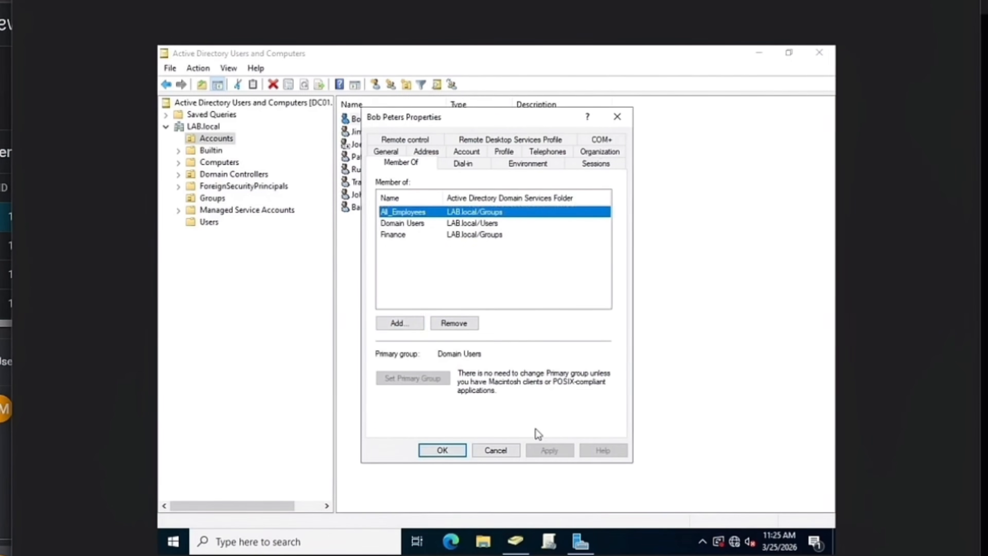
click(440, 451)
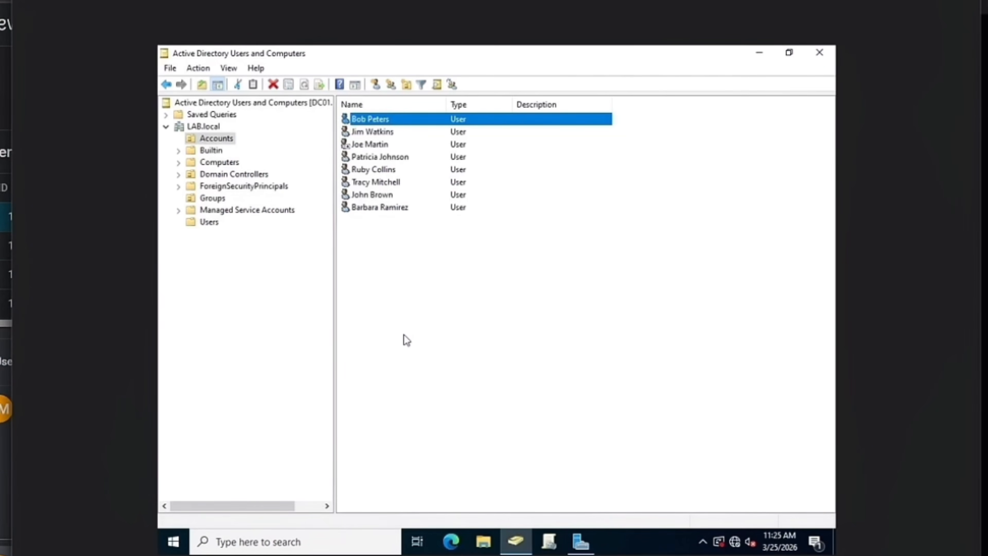
click(233, 202)
In the Groups container, confirm the Finance group's Members list includes the transferred user.
click(212, 198)
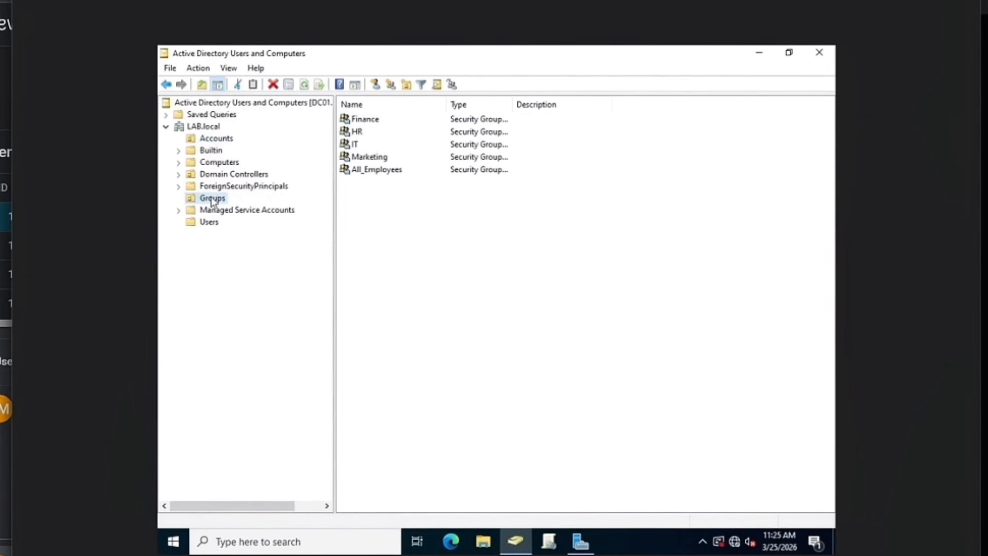
double_click(366, 120)
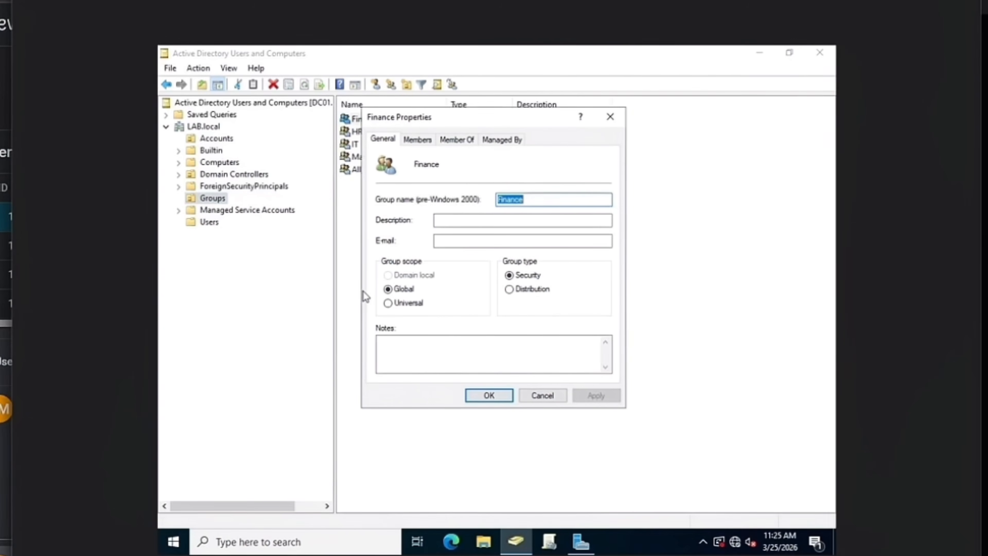
click(419, 141)
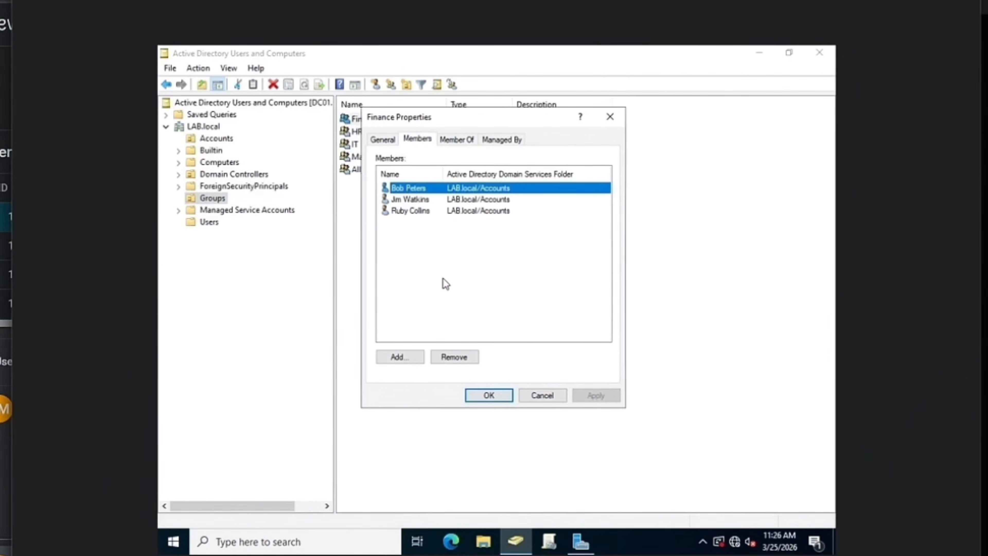
click(405, 200)
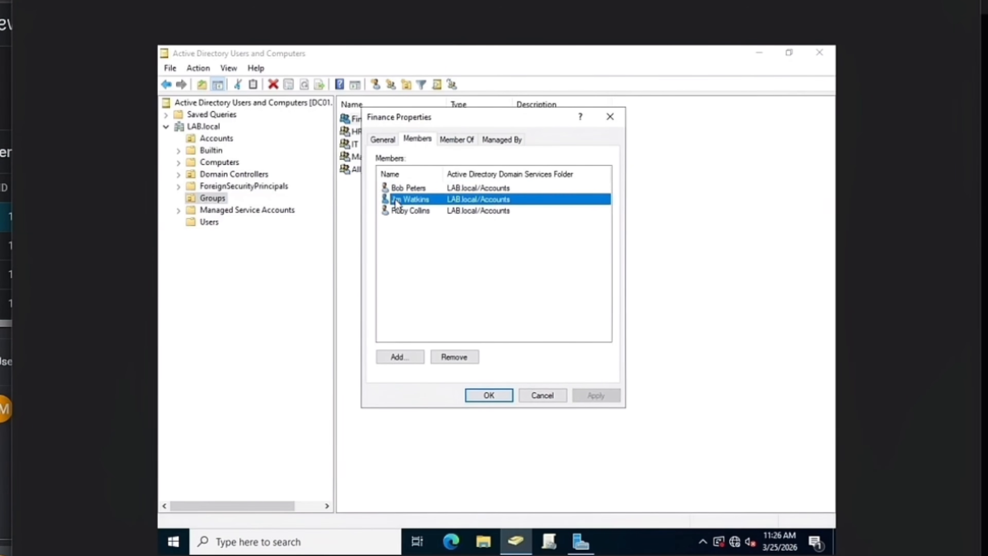
click(405, 214)
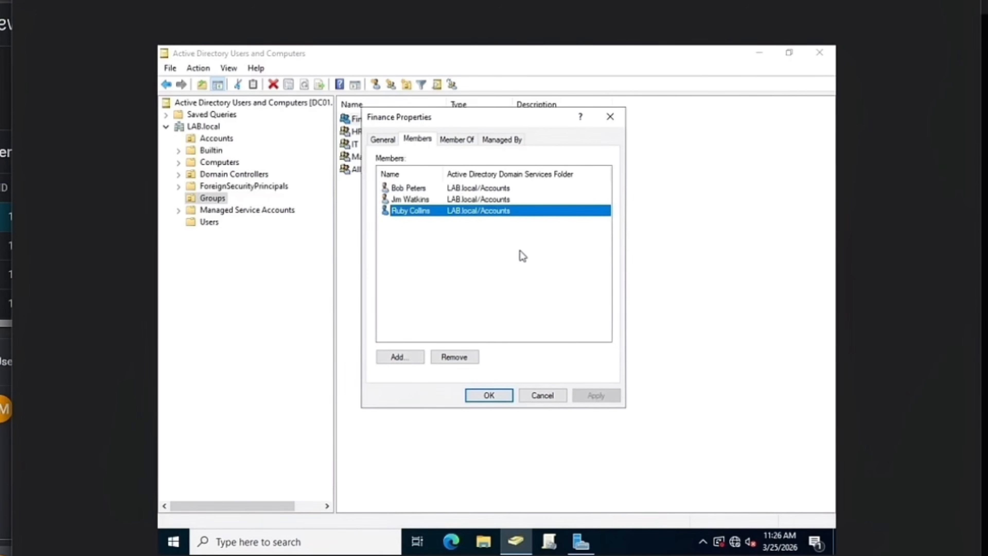
click(489, 396)
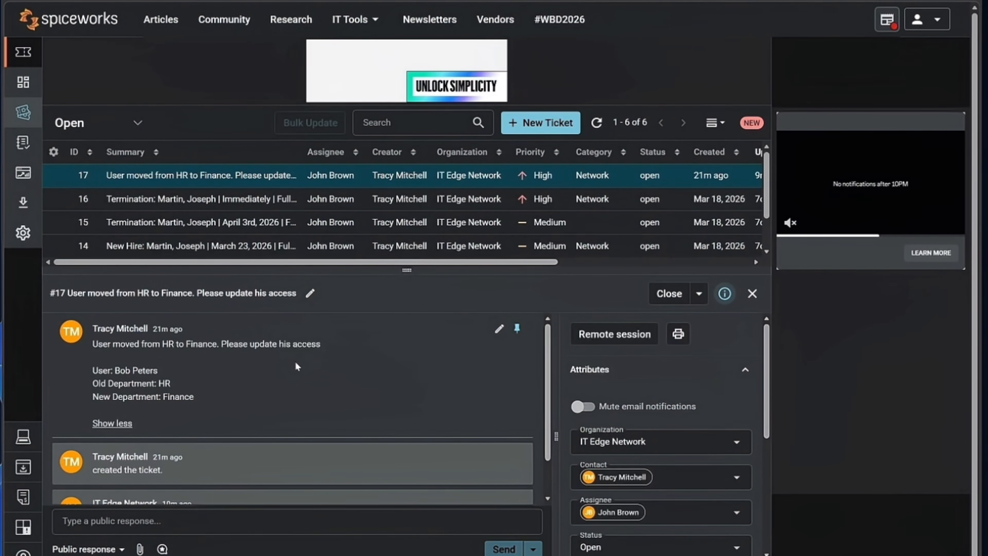
Send a three-line public response: user removed from HR, added to Finance, access verified.
click(155, 529)
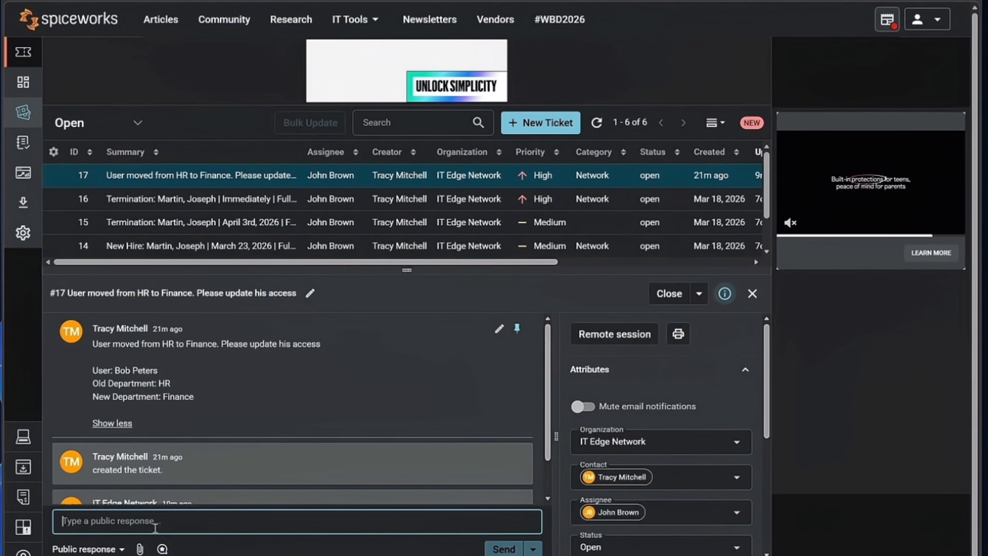
text(Re)
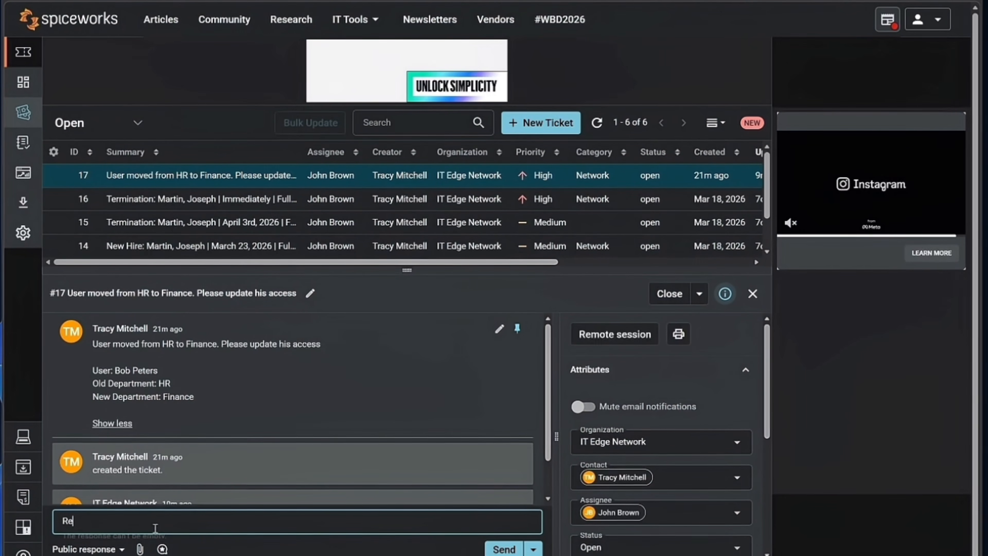
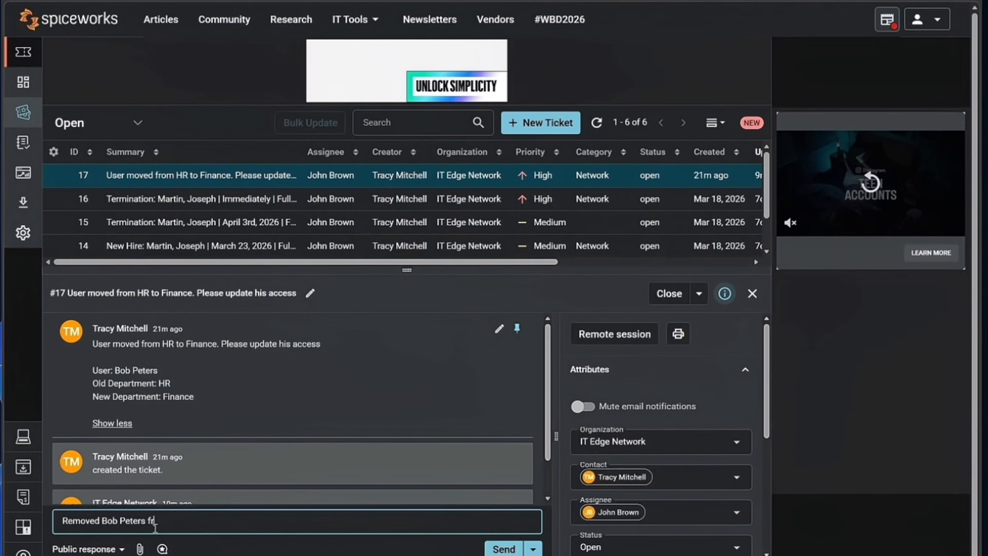
text(om HR Secu)
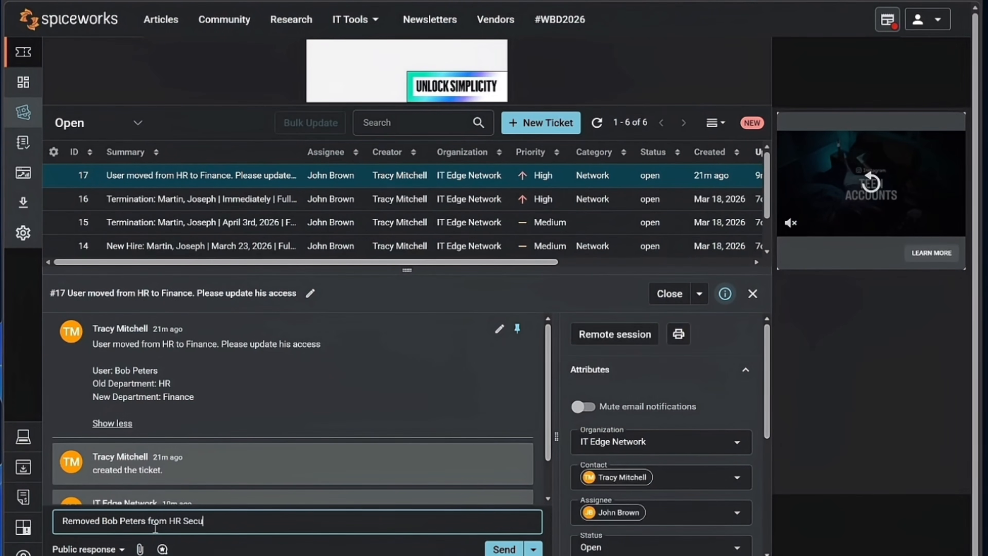
text(rity G)
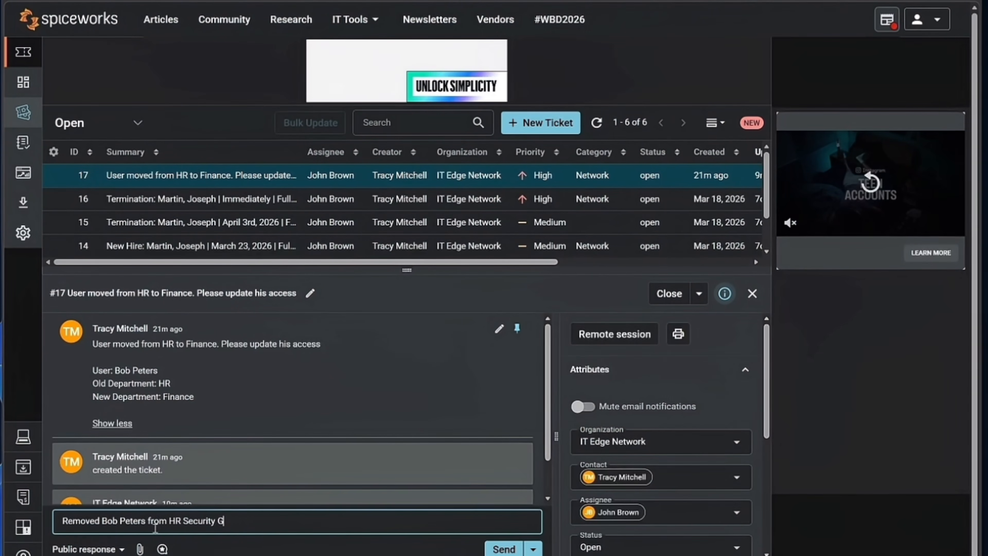
text(roup in A)
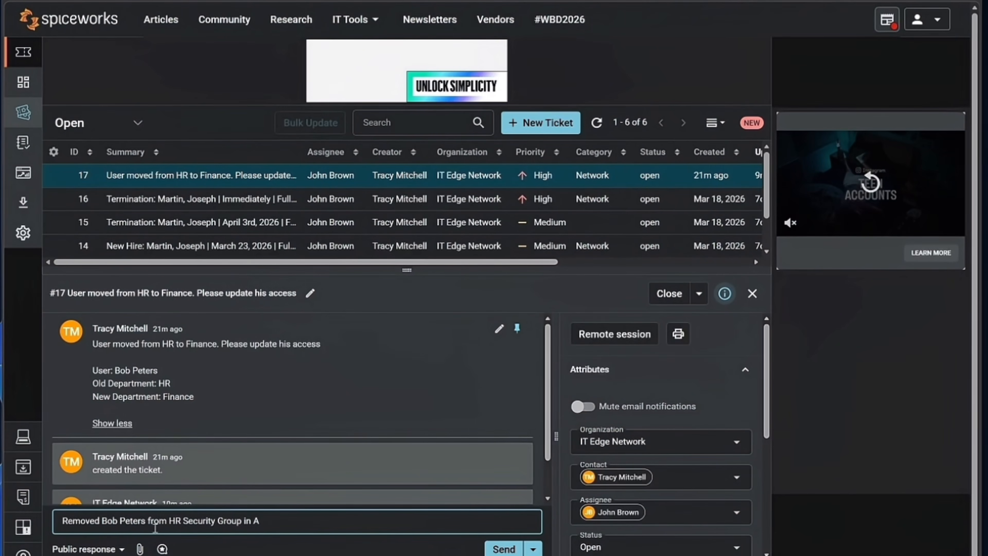
text(dctive Direct)
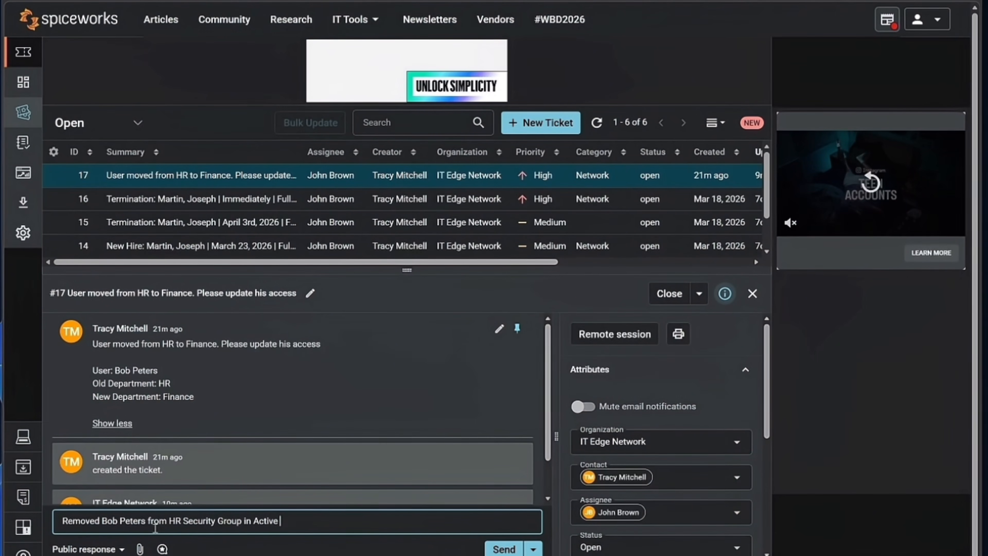
text(ory)
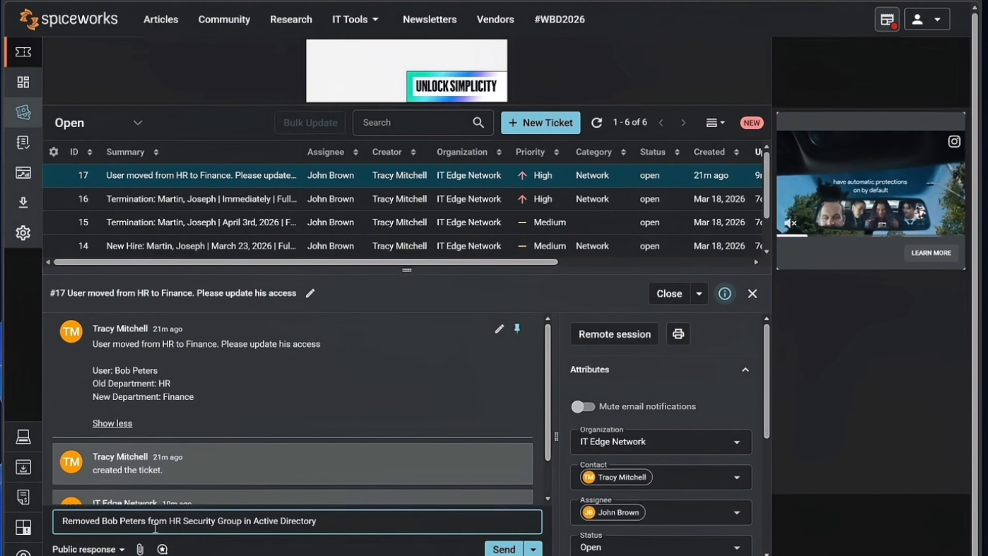
key(Return)
text(Add)
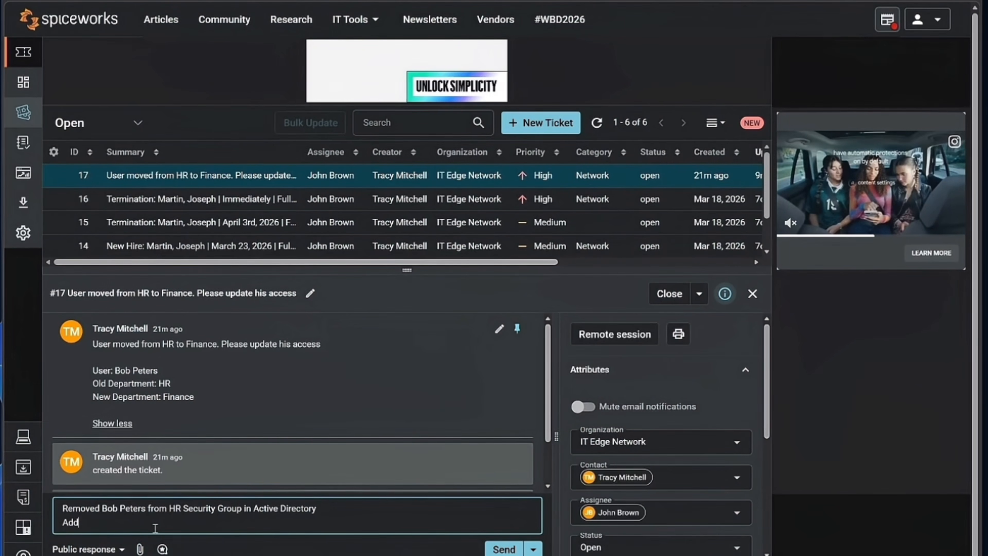
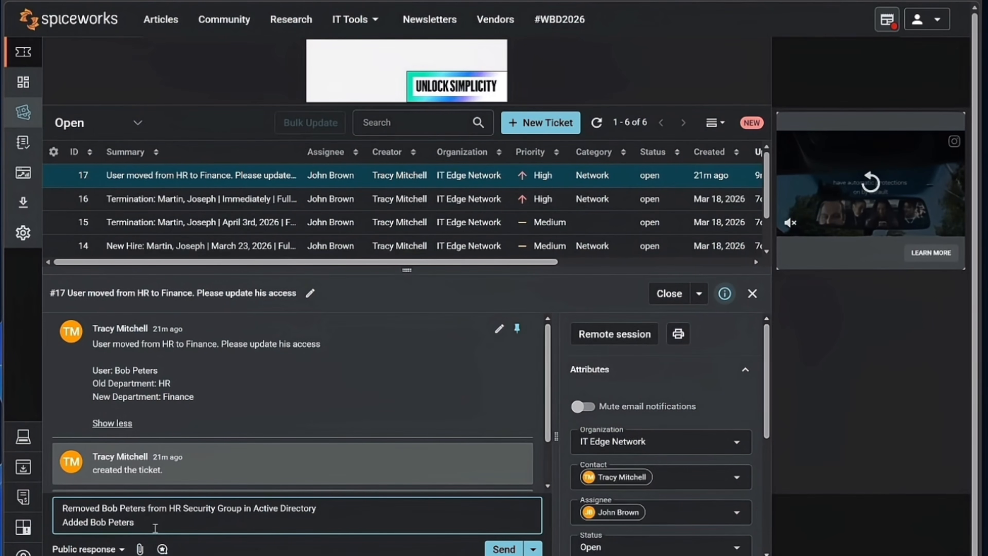
text( to Finance se)
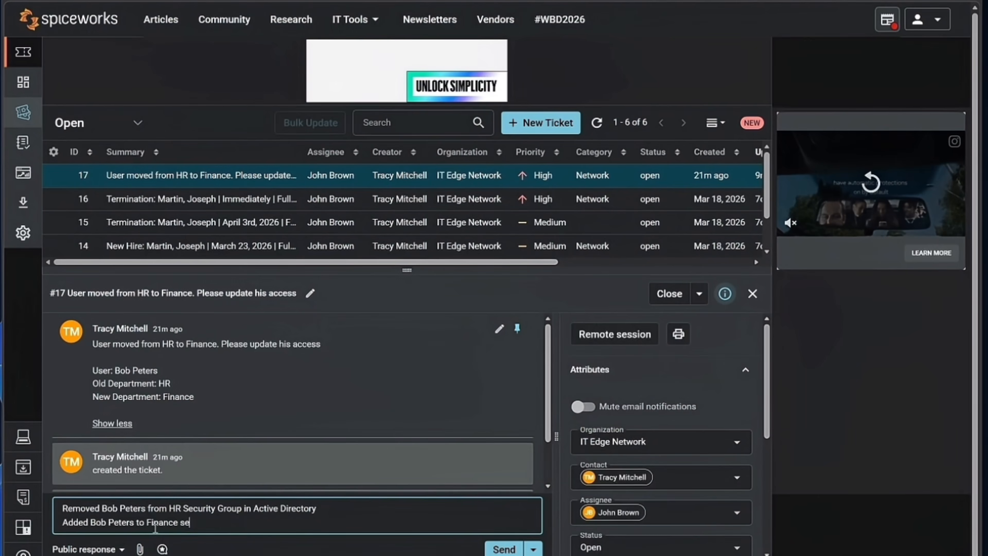
text(curity group )
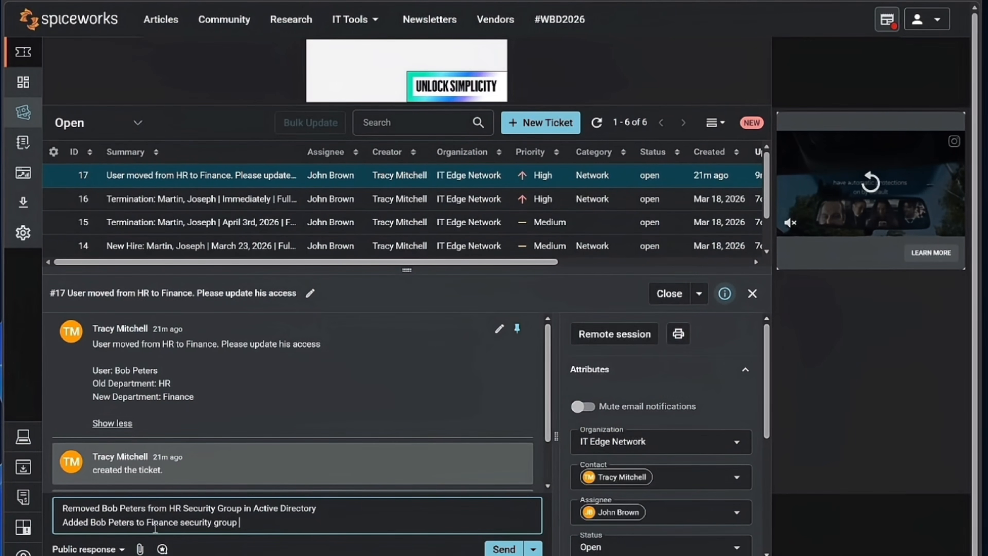
text(in Active Directory)
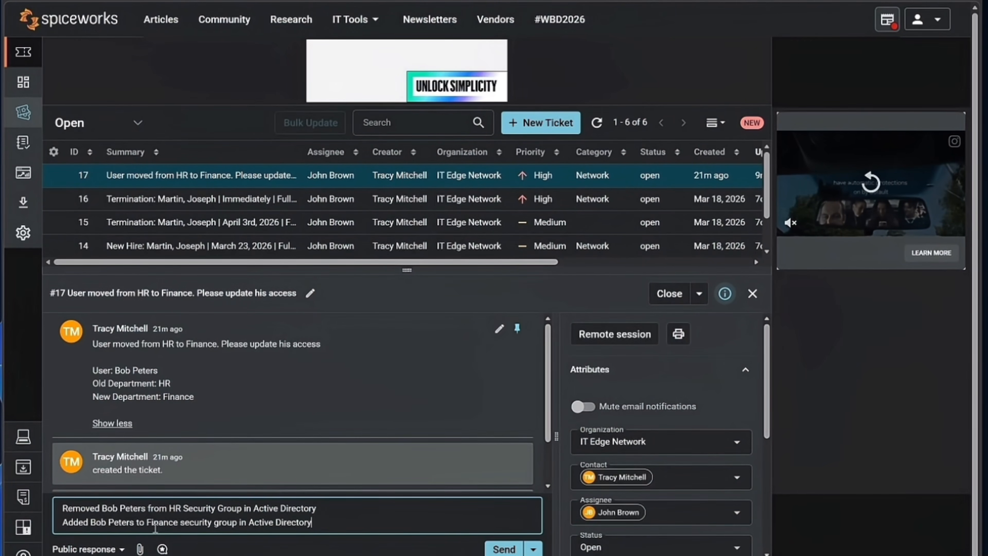
text(.)
key(Return)
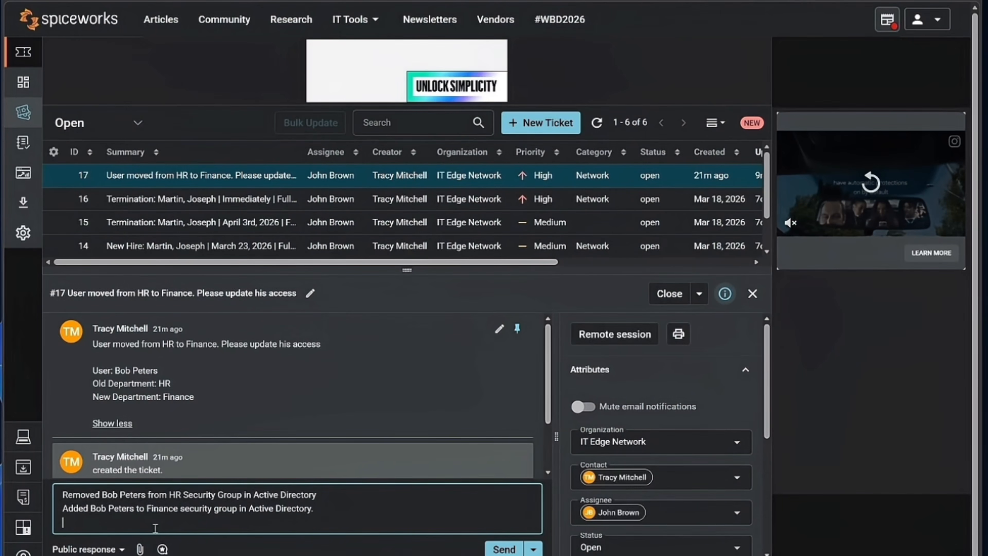
text(Verif)
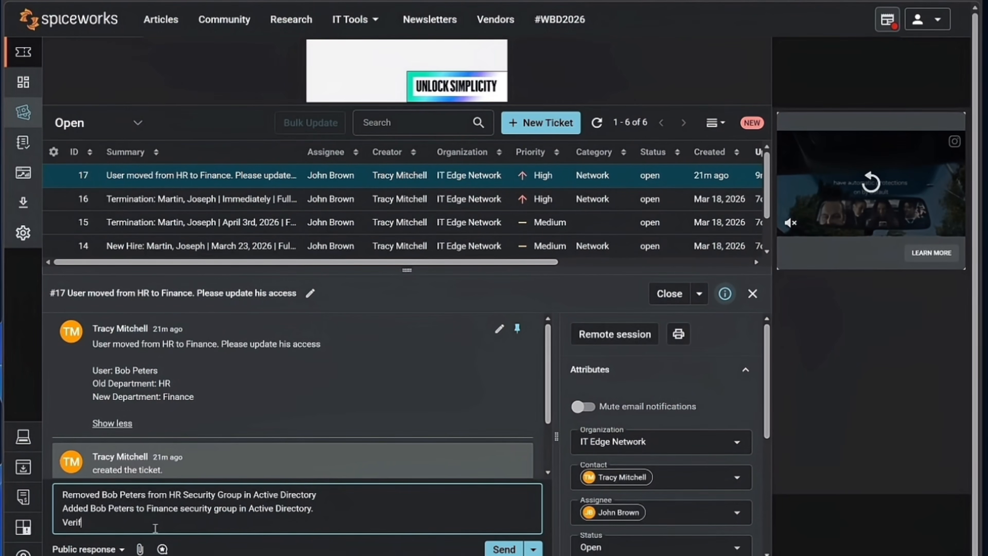
text(ied with the use)
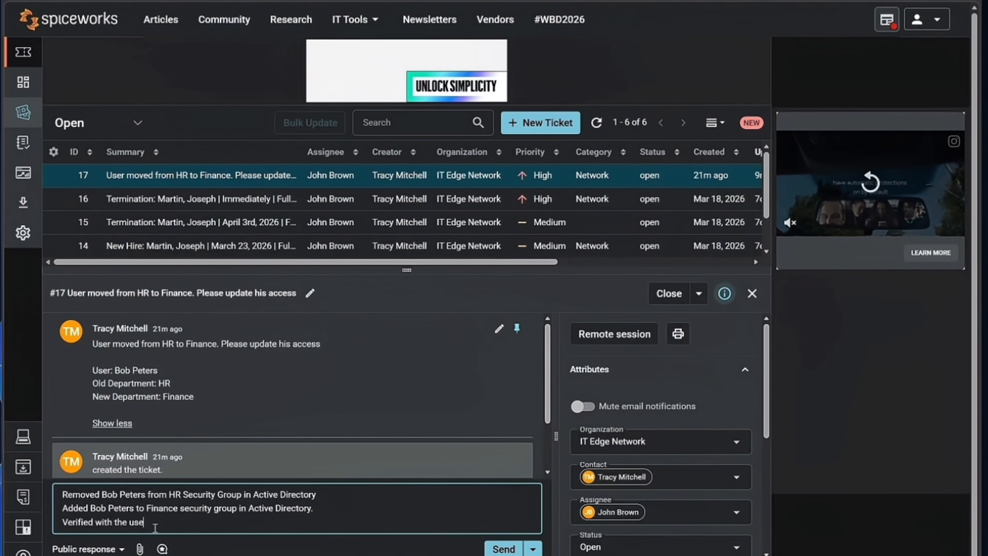
text(r to make sure)
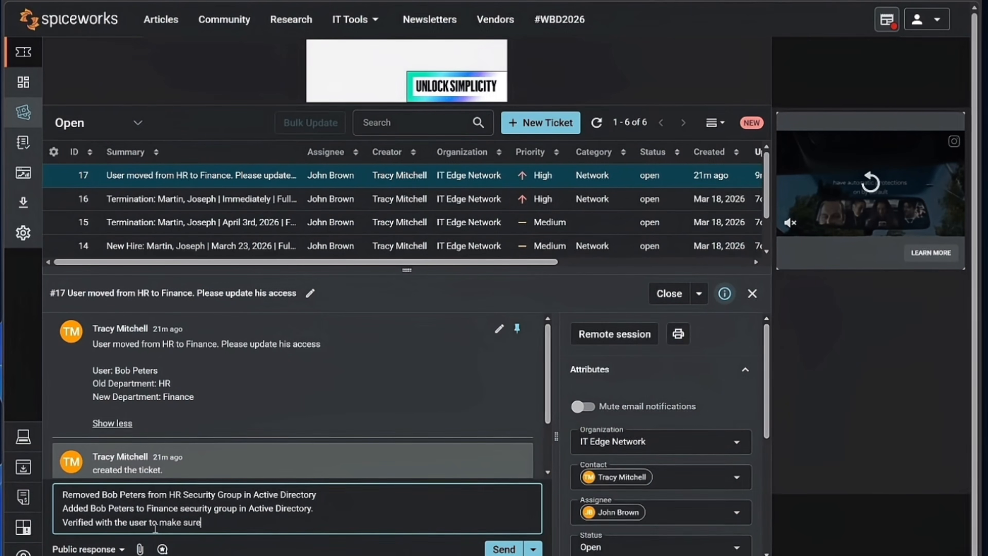
text( he has access.)
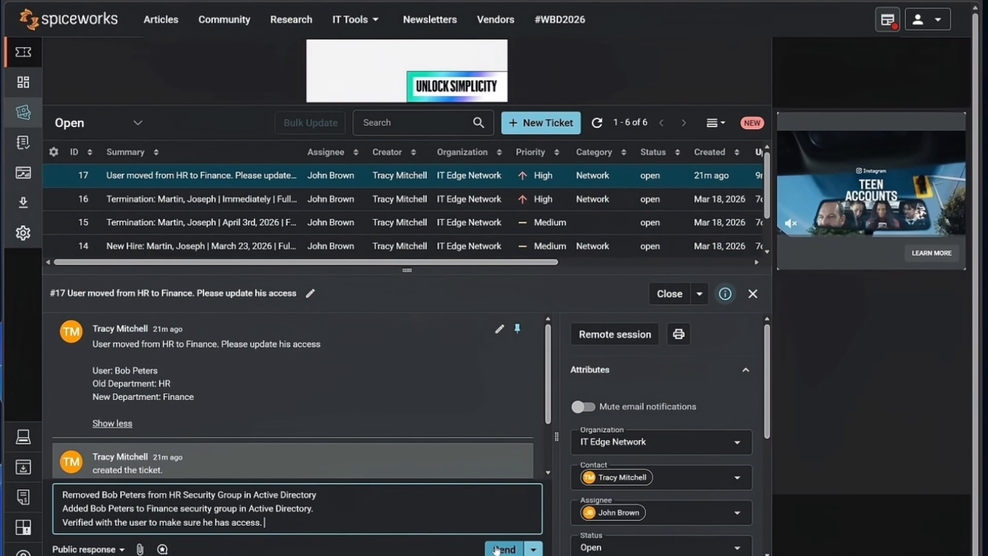
click(505, 550)
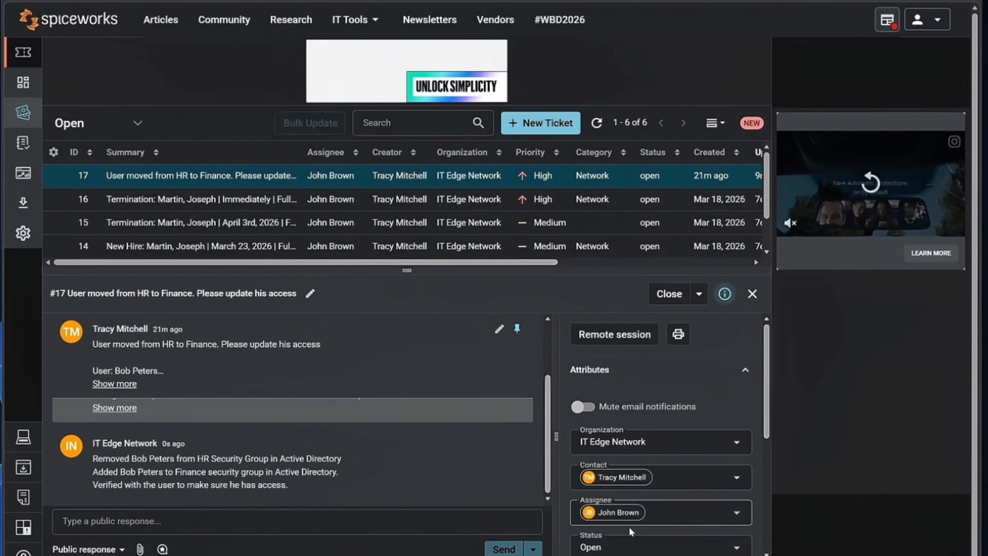
Scroll the ticket's Attributes panel to review the posted note, Open status and High priority.
drag(767, 411, 768, 436)
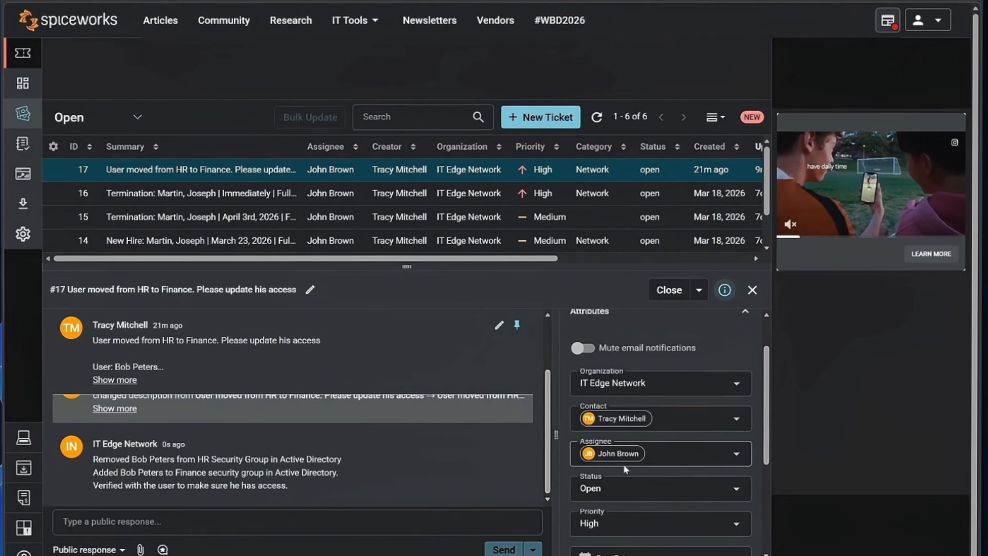